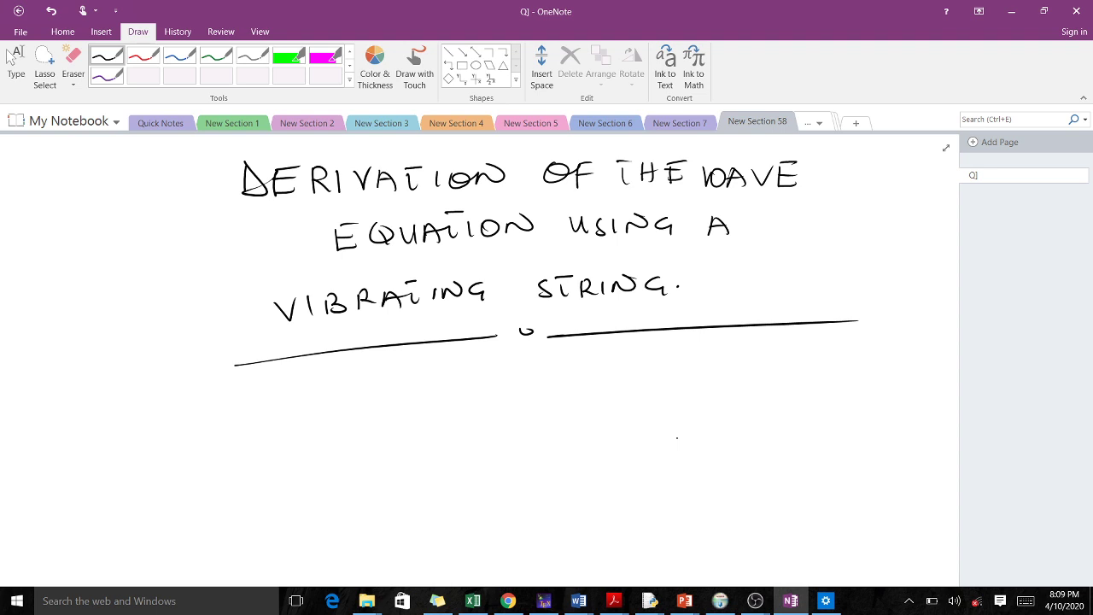
Step: Below the title, draw a horizontal arrow with its ends labelled A and B
{"action": "scroll", "coordinate": [943, 561], "scroll_direction": "down", "scroll_amount": 3}
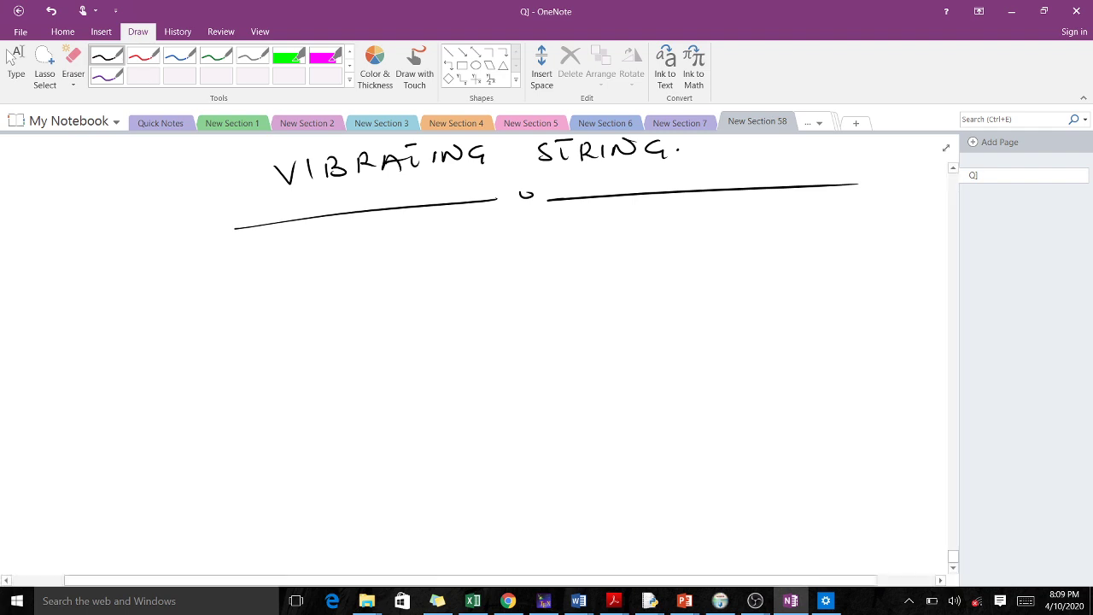
{"action": "left_click_drag", "start_coordinate": [452, 296], "coordinate": [589, 283]}
{"action": "left_click_drag", "start_coordinate": [453, 297], "coordinate": [588, 284]}
{"action": "left_click_drag", "start_coordinate": [435, 290], "coordinate": [441, 298]}
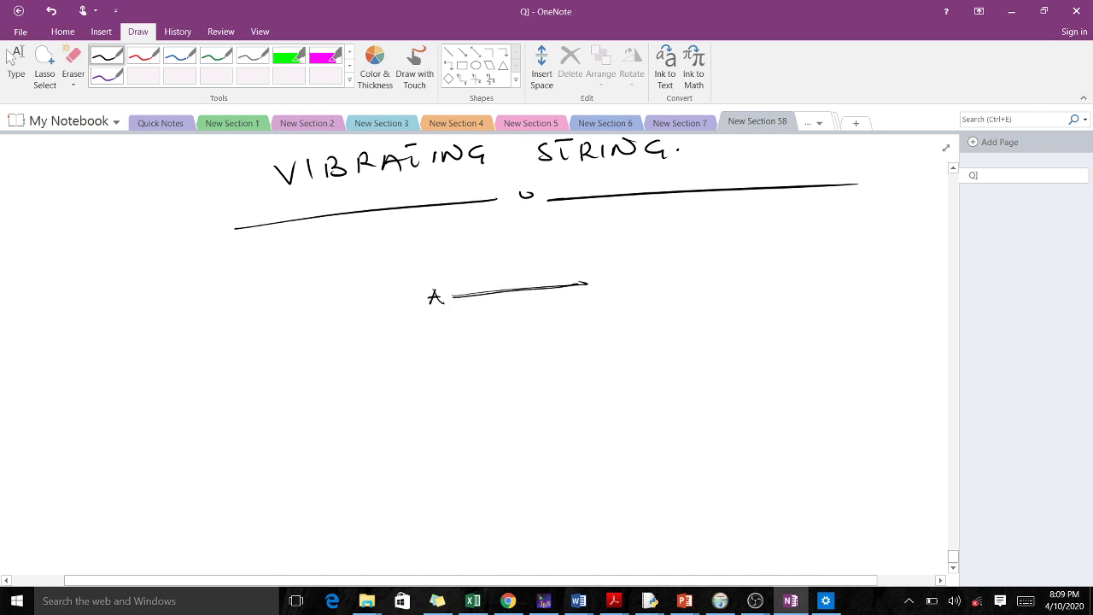
{"action": "left_click_drag", "start_coordinate": [591, 279], "coordinate": [590, 295]}
Step: Draw a wave along the arrow, caption it 'wave profile', and switch to red ink
{"action": "mouse_move", "coordinate": [453, 291]}
{"action": "left_mouse_down"}
{"action": "mouse_move", "coordinate": [450, 299]}
{"action": "mouse_move", "coordinate": [478, 302]}
{"action": "mouse_move", "coordinate": [504, 282]}
{"action": "mouse_move", "coordinate": [525, 303]}
{"action": "mouse_move", "coordinate": [547, 279]}
{"action": "mouse_move", "coordinate": [565, 299]}
{"action": "mouse_move", "coordinate": [579, 279]}
{"action": "left_mouse_up"}
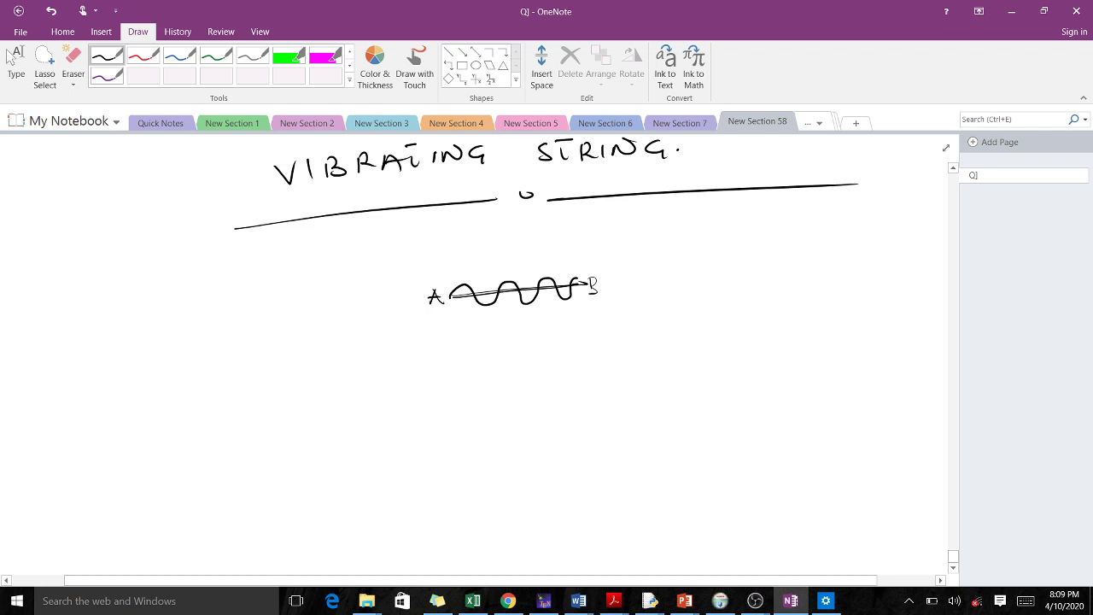
{"action": "mouse_move", "coordinate": [485, 338]}
{"action": "left_mouse_down"}
{"action": "mouse_move", "coordinate": [576, 326]}
{"action": "mouse_move", "coordinate": [580, 347]}
{"action": "mouse_move", "coordinate": [619, 322]}
{"action": "mouse_move", "coordinate": [653, 335]}
{"action": "left_mouse_up"}
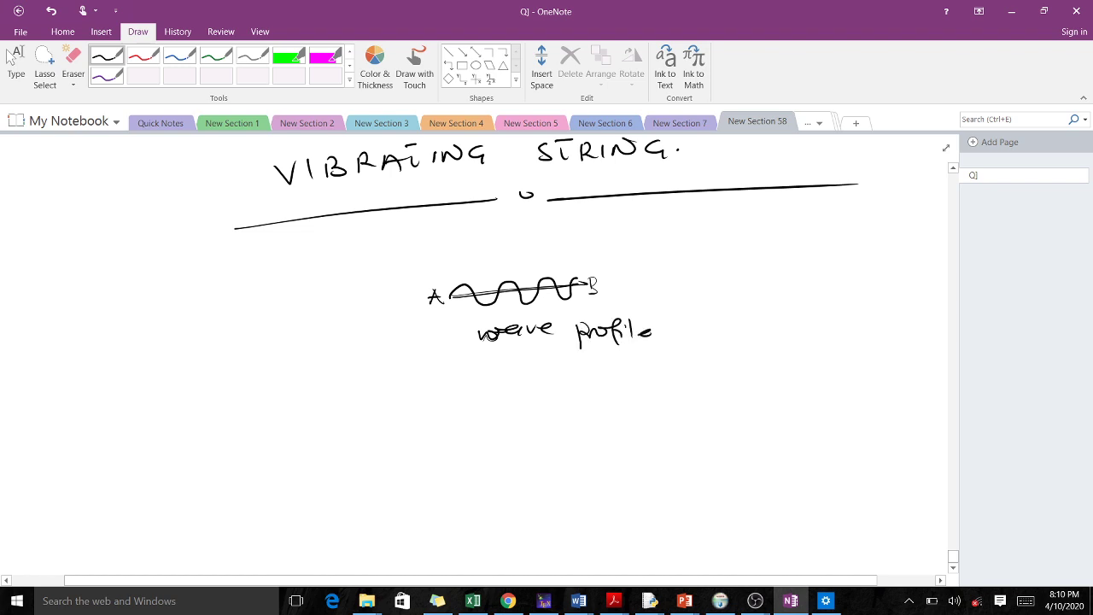
{"action": "left_click", "coordinate": [144, 58]}
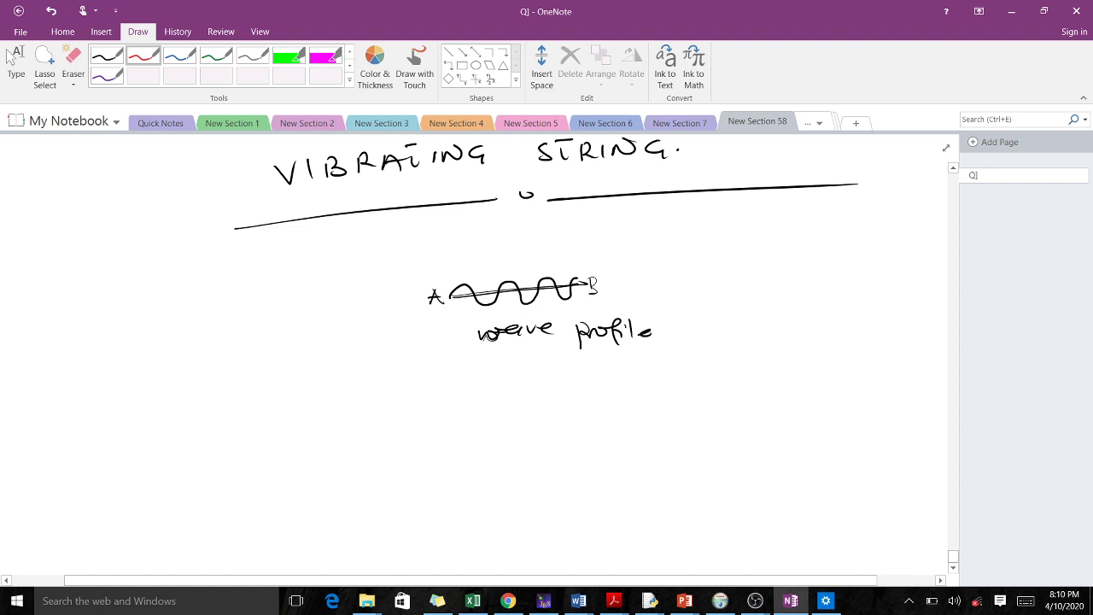
Step: Write an underlined red 'Model' heading and mark a small piece of the wave in red
{"action": "mouse_move", "coordinate": [248, 401]}
{"action": "left_mouse_down"}
{"action": "mouse_move", "coordinate": [252, 380]}
{"action": "mouse_move", "coordinate": [267, 399]}
{"action": "mouse_move", "coordinate": [296, 396]}
{"action": "mouse_move", "coordinate": [304, 378]}
{"action": "left_mouse_up"}
{"action": "left_click_drag", "start_coordinate": [309, 392], "coordinate": [338, 391]}
{"action": "left_click_drag", "start_coordinate": [252, 411], "coordinate": [292, 405]}
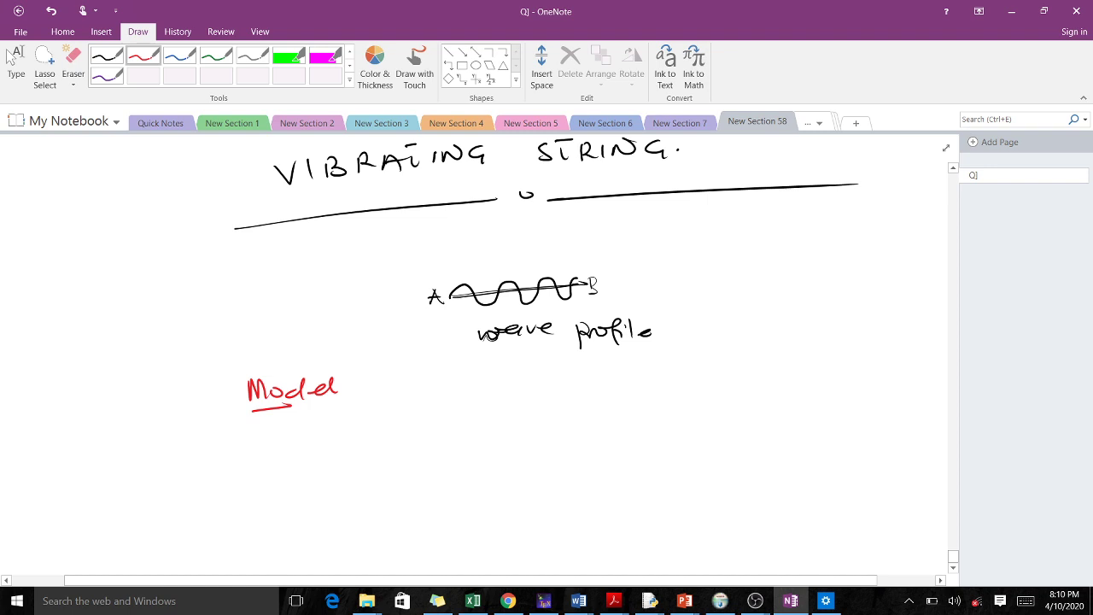
{"action": "mouse_move", "coordinate": [488, 288]}
{"action": "left_mouse_down"}
{"action": "mouse_move", "coordinate": [502, 289]}
{"action": "mouse_move", "coordinate": [502, 306]}
{"action": "left_mouse_up"}
Step: Draw a red baseline with a curved string segment above it and tension marks at both ends
{"action": "scroll", "coordinate": [645, 476], "scroll_direction": "down", "scroll_amount": 2}
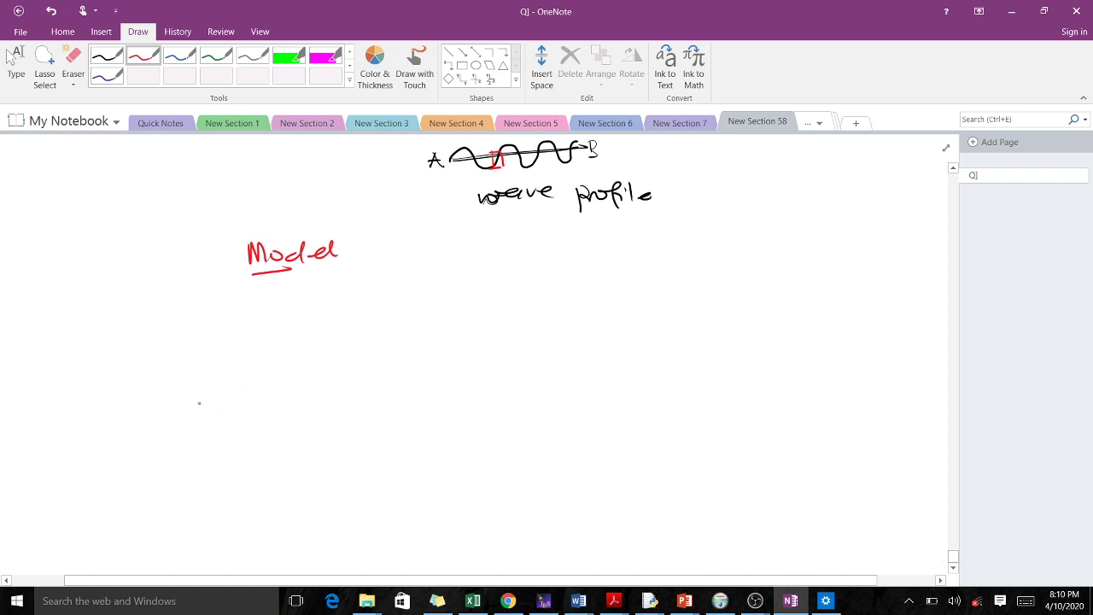
{"action": "left_click_drag", "start_coordinate": [194, 424], "coordinate": [441, 418]}
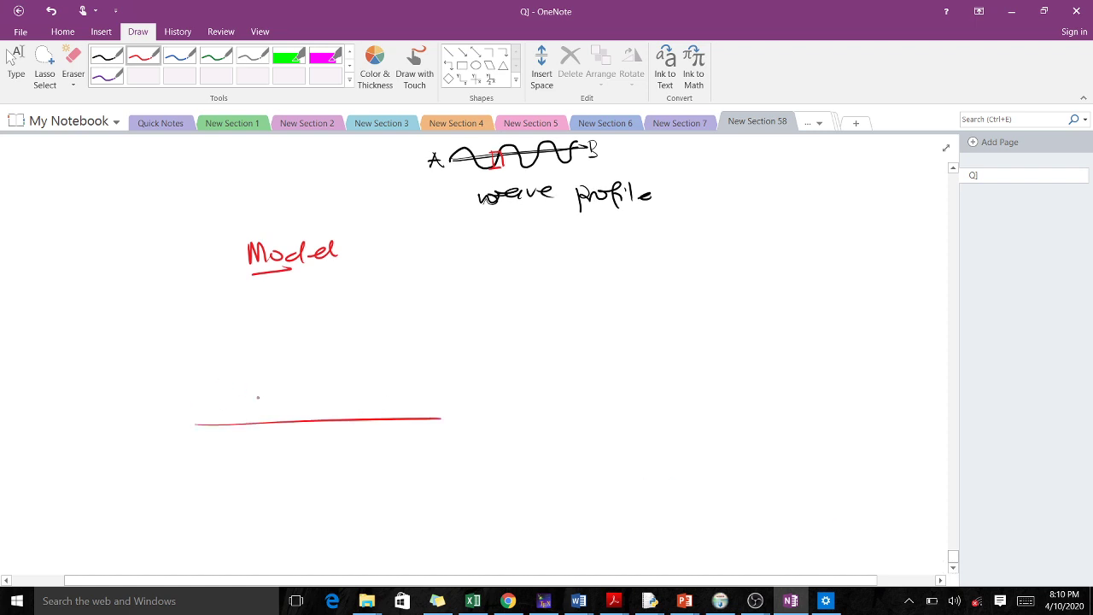
{"action": "mouse_move", "coordinate": [226, 394]}
{"action": "left_mouse_down"}
{"action": "mouse_move", "coordinate": [293, 350]}
{"action": "mouse_move", "coordinate": [399, 342]}
{"action": "left_mouse_up"}
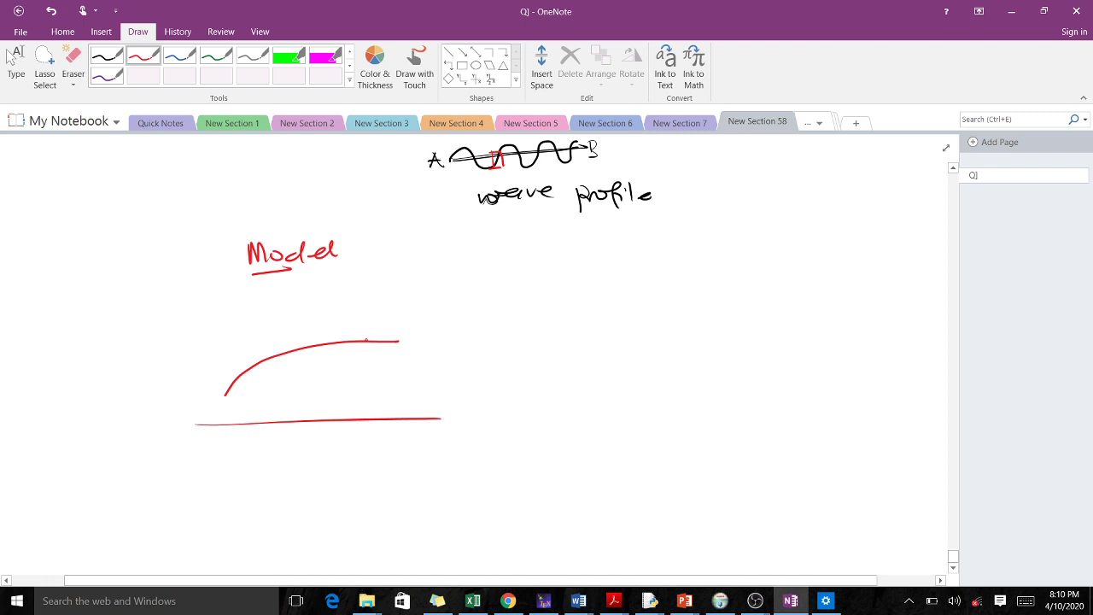
{"action": "mouse_move", "coordinate": [420, 336]}
{"action": "left_mouse_down"}
{"action": "mouse_move", "coordinate": [427, 348]}
{"action": "mouse_move", "coordinate": [432, 329]}
{"action": "left_mouse_up"}
{"action": "left_click_drag", "start_coordinate": [204, 390], "coordinate": [211, 383]}
{"action": "left_click", "coordinate": [107, 55]}
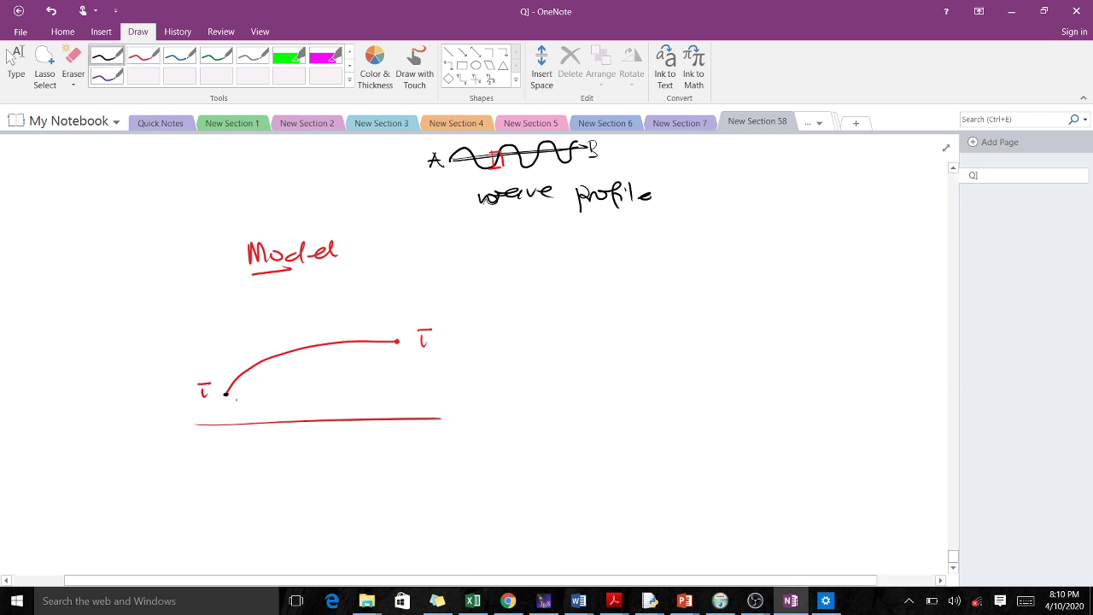
Step: Draw black force arrows at both curve ends and label baseline points x and x+h
{"action": "mouse_move", "coordinate": [393, 322]}
{"action": "left_mouse_down"}
{"action": "mouse_move", "coordinate": [393, 341]}
{"action": "mouse_move", "coordinate": [397, 324]}
{"action": "mouse_move", "coordinate": [410, 345]}
{"action": "left_mouse_up"}
{"action": "mouse_move", "coordinate": [226, 394]}
{"action": "left_mouse_down"}
{"action": "mouse_move", "coordinate": [228, 417]}
{"action": "mouse_move", "coordinate": [216, 399]}
{"action": "left_mouse_up"}
{"action": "mouse_move", "coordinate": [232, 436]}
{"action": "left_mouse_down"}
{"action": "mouse_move", "coordinate": [243, 448]}
{"action": "mouse_move", "coordinate": [230, 449]}
{"action": "left_mouse_up"}
{"action": "left_click_drag", "start_coordinate": [392, 433], "coordinate": [400, 444]}
{"action": "mouse_move", "coordinate": [402, 434]}
{"action": "left_mouse_down"}
{"action": "mouse_move", "coordinate": [390, 443]}
{"action": "mouse_move", "coordinate": [414, 437]}
{"action": "left_mouse_up"}
{"action": "left_click_drag", "start_coordinate": [409, 432], "coordinate": [428, 445]}
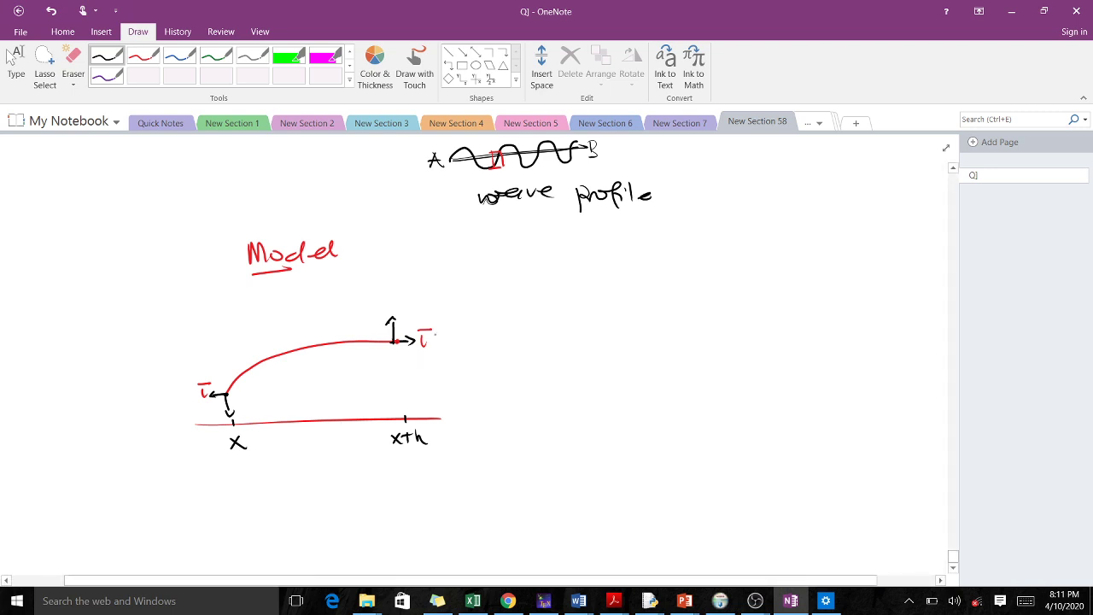
Step: Label the end tensions T(x+h,t) on the right and T(x,t) on the left
{"action": "mouse_move", "coordinate": [443, 327]}
{"action": "left_mouse_down"}
{"action": "mouse_move", "coordinate": [447, 343]}
{"action": "mouse_move", "coordinate": [494, 334]}
{"action": "left_mouse_up"}
{"action": "left_click_drag", "start_coordinate": [500, 327], "coordinate": [501, 342]}
{"action": "left_click_drag", "start_coordinate": [144, 338], "coordinate": [145, 355]}
{"action": "mouse_move", "coordinate": [134, 337]}
{"action": "left_mouse_down"}
{"action": "mouse_move", "coordinate": [147, 336]}
{"action": "mouse_move", "coordinate": [157, 354]}
{"action": "mouse_move", "coordinate": [177, 351]}
{"action": "left_mouse_up"}
{"action": "left_click_drag", "start_coordinate": [179, 338], "coordinate": [169, 351]}
{"action": "left_click_drag", "start_coordinate": [186, 344], "coordinate": [195, 354]}
{"action": "left_click_drag", "start_coordinate": [186, 345], "coordinate": [205, 351]}
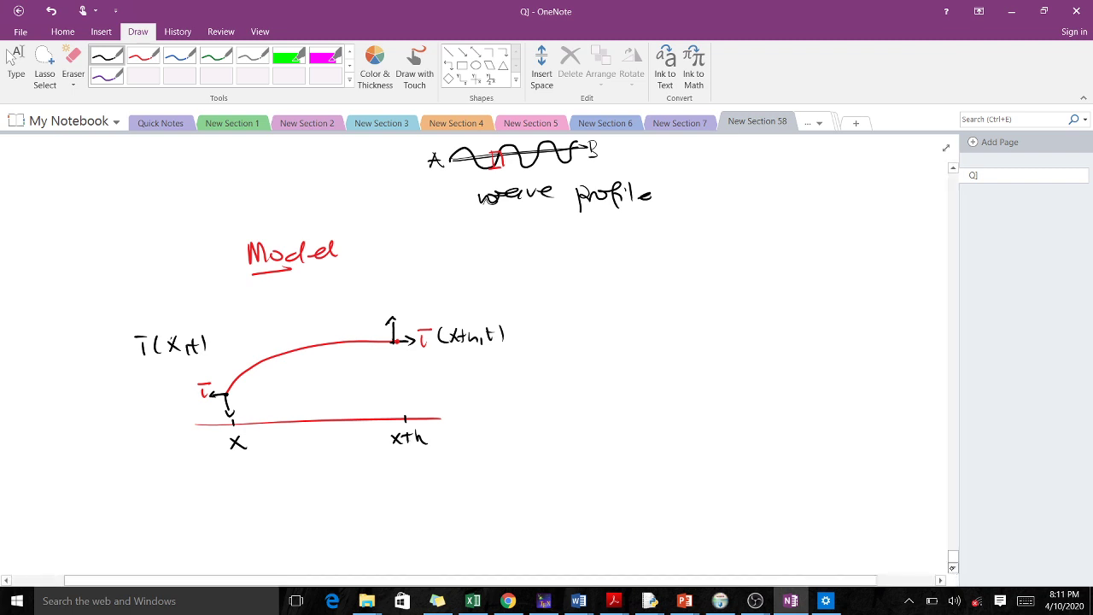
{"action": "scroll", "coordinate": [965, 530], "scroll_direction": "down", "scroll_amount": 3}
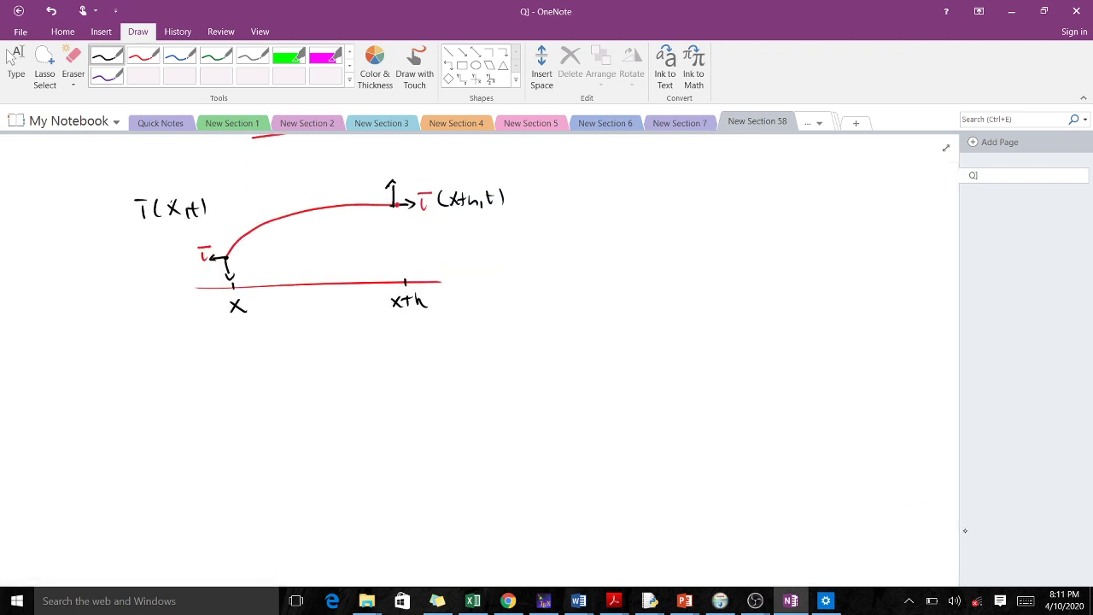
Step: In blue ink, write the 'Assumptions' heading and number the first item 1
{"action": "left_click", "coordinate": [179, 55]}
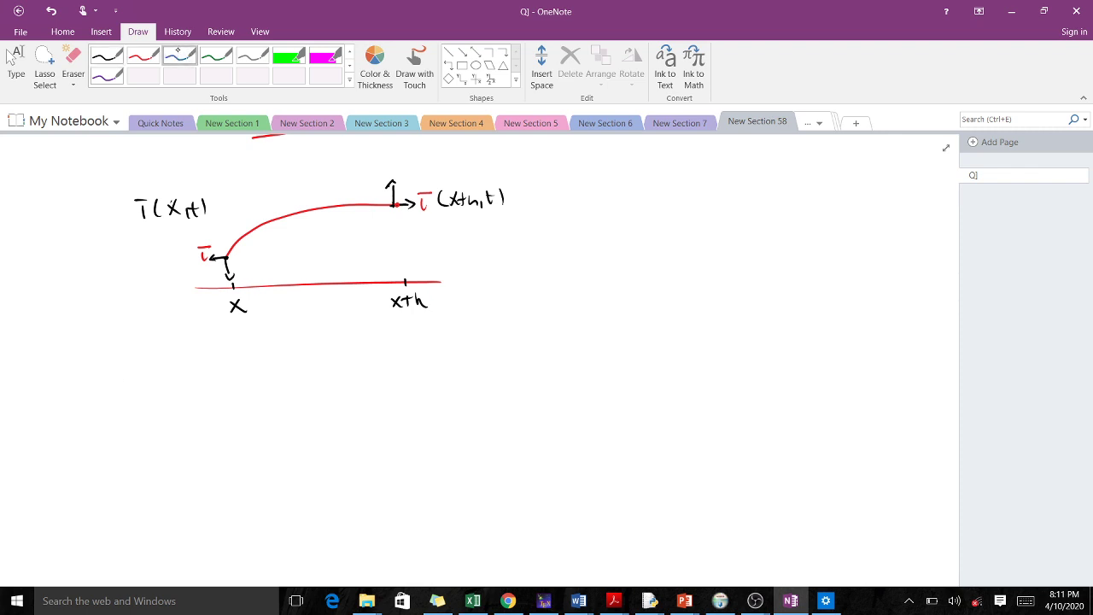
{"action": "mouse_move", "coordinate": [112, 362]}
{"action": "left_mouse_down"}
{"action": "mouse_move", "coordinate": [109, 386]}
{"action": "mouse_move", "coordinate": [123, 390]}
{"action": "left_mouse_up"}
{"action": "mouse_move", "coordinate": [111, 376]}
{"action": "left_mouse_down"}
{"action": "mouse_move", "coordinate": [126, 374]}
{"action": "mouse_move", "coordinate": [125, 387]}
{"action": "mouse_move", "coordinate": [137, 389]}
{"action": "left_mouse_up"}
{"action": "mouse_move", "coordinate": [152, 378]}
{"action": "left_mouse_down"}
{"action": "mouse_move", "coordinate": [188, 391]}
{"action": "mouse_move", "coordinate": [210, 381]}
{"action": "left_mouse_up"}
{"action": "left_click_drag", "start_coordinate": [209, 379], "coordinate": [222, 391]}
{"action": "mouse_move", "coordinate": [227, 380]}
{"action": "left_mouse_down"}
{"action": "mouse_move", "coordinate": [237, 381]}
{"action": "mouse_move", "coordinate": [227, 389]}
{"action": "left_mouse_up"}
{"action": "left_click_drag", "start_coordinate": [237, 387], "coordinate": [258, 388]}
{"action": "left_click_drag", "start_coordinate": [72, 424], "coordinate": [74, 436]}
{"action": "left_click_drag", "start_coordinate": [84, 430], "coordinate": [144, 431]}
Step: Write the first assumption: 'motion is strictly vertical'
{"action": "left_click_drag", "start_coordinate": [155, 422], "coordinate": [167, 429]}
{"action": "mouse_move", "coordinate": [171, 410]}
{"action": "left_mouse_down"}
{"action": "mouse_move", "coordinate": [174, 429]}
{"action": "mouse_move", "coordinate": [180, 419]}
{"action": "left_mouse_up"}
{"action": "mouse_move", "coordinate": [184, 419]}
{"action": "left_mouse_down"}
{"action": "mouse_move", "coordinate": [186, 429]}
{"action": "mouse_move", "coordinate": [221, 431]}
{"action": "left_mouse_up"}
{"action": "left_click_drag", "start_coordinate": [236, 420], "coordinate": [306, 432]}
{"action": "left_click_drag", "start_coordinate": [306, 421], "coordinate": [357, 425]}
{"action": "left_click_drag", "start_coordinate": [359, 419], "coordinate": [365, 427]}
{"action": "mouse_move", "coordinate": [367, 415]}
{"action": "left_mouse_down"}
{"action": "mouse_move", "coordinate": [373, 438]}
{"action": "mouse_move", "coordinate": [410, 412]}
{"action": "mouse_move", "coordinate": [422, 419]}
{"action": "left_mouse_up"}
{"action": "mouse_move", "coordinate": [426, 412]}
{"action": "left_mouse_down"}
{"action": "mouse_move", "coordinate": [431, 422]}
{"action": "mouse_move", "coordinate": [439, 413]}
{"action": "left_mouse_up"}
{"action": "left_click_drag", "start_coordinate": [446, 400], "coordinate": [445, 420]}
{"action": "left_click_drag", "start_coordinate": [440, 410], "coordinate": [458, 419]}
{"action": "left_click_drag", "start_coordinate": [460, 398], "coordinate": [461, 403]}
{"action": "mouse_move", "coordinate": [472, 407]}
{"action": "left_mouse_down"}
{"action": "mouse_move", "coordinate": [466, 417]}
{"action": "mouse_move", "coordinate": [489, 417]}
{"action": "left_mouse_up"}
{"action": "left_click_drag", "start_coordinate": [490, 407], "coordinate": [502, 415]}
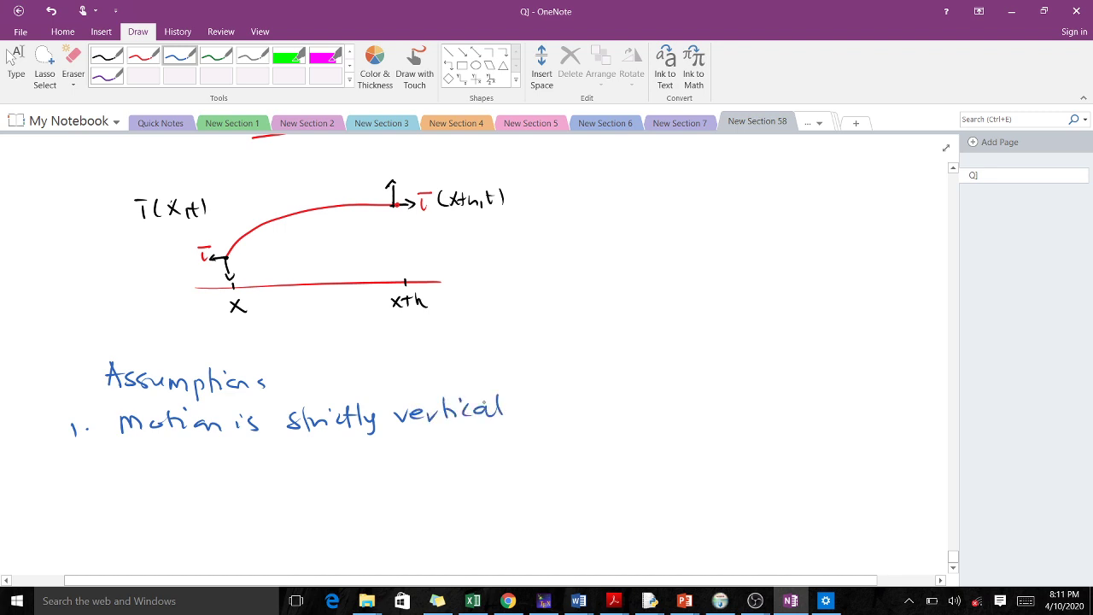
Step: Add item '2.' reading 'no resistance to bending'
{"action": "left_click_drag", "start_coordinate": [74, 463], "coordinate": [89, 475]}
{"action": "left_click", "coordinate": [102, 469]}
{"action": "left_click", "coordinate": [102, 475]}
{"action": "mouse_move", "coordinate": [128, 471]}
{"action": "left_mouse_down"}
{"action": "mouse_move", "coordinate": [150, 447]}
{"action": "mouse_move", "coordinate": [160, 463]}
{"action": "mouse_move", "coordinate": [191, 458]}
{"action": "left_mouse_up"}
{"action": "left_click_drag", "start_coordinate": [195, 462], "coordinate": [258, 471]}
{"action": "mouse_move", "coordinate": [251, 458]}
{"action": "left_mouse_down"}
{"action": "mouse_move", "coordinate": [352, 466]}
{"action": "mouse_move", "coordinate": [357, 455]}
{"action": "left_mouse_up"}
{"action": "left_click_drag", "start_coordinate": [362, 458], "coordinate": [429, 462]}
{"action": "left_click_drag", "start_coordinate": [433, 466], "coordinate": [456, 464]}
{"action": "left_click_drag", "start_coordinate": [461, 445], "coordinate": [497, 471]}
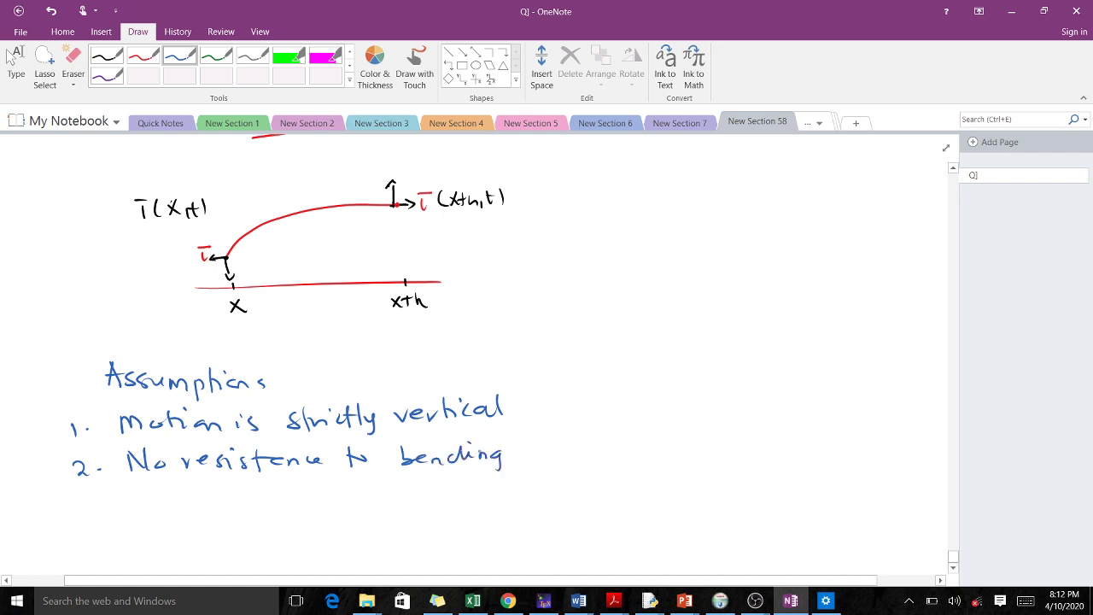
Step: Add item '3.' reading 'small vibrations'
{"action": "left_click_drag", "start_coordinate": [77, 510], "coordinate": [82, 523]}
{"action": "mouse_move", "coordinate": [157, 501]}
{"action": "left_mouse_down"}
{"action": "mouse_move", "coordinate": [143, 517]}
{"action": "mouse_move", "coordinate": [192, 516]}
{"action": "left_mouse_up"}
{"action": "mouse_move", "coordinate": [217, 504]}
{"action": "left_mouse_down"}
{"action": "mouse_move", "coordinate": [306, 523]}
{"action": "mouse_move", "coordinate": [349, 518]}
{"action": "left_mouse_up"}
{"action": "mouse_move", "coordinate": [354, 503]}
{"action": "left_mouse_down"}
{"action": "mouse_move", "coordinate": [355, 525]}
{"action": "mouse_move", "coordinate": [396, 517]}
{"action": "left_mouse_up"}
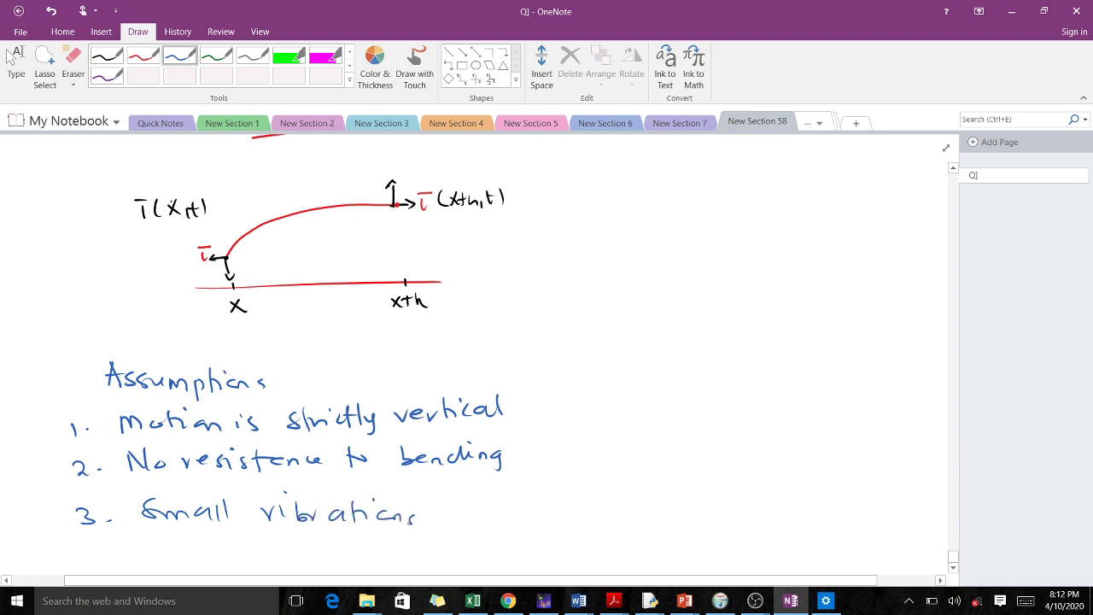